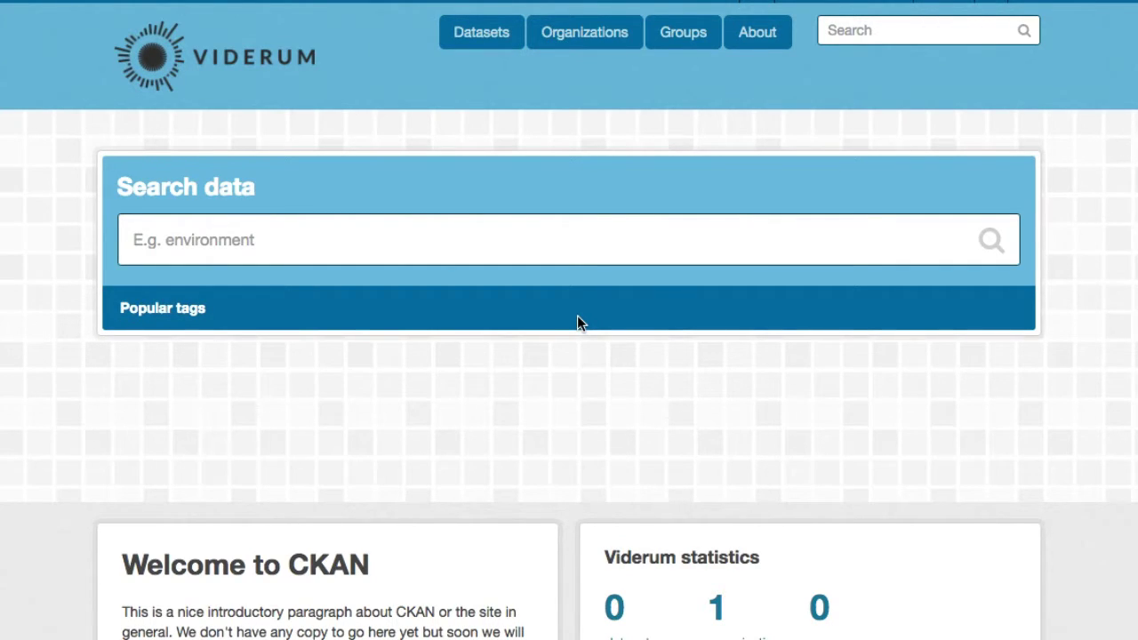
Go to the Datasets page, which shows no datasets yet
{"action": "left_click", "coordinate": [490, 48]}
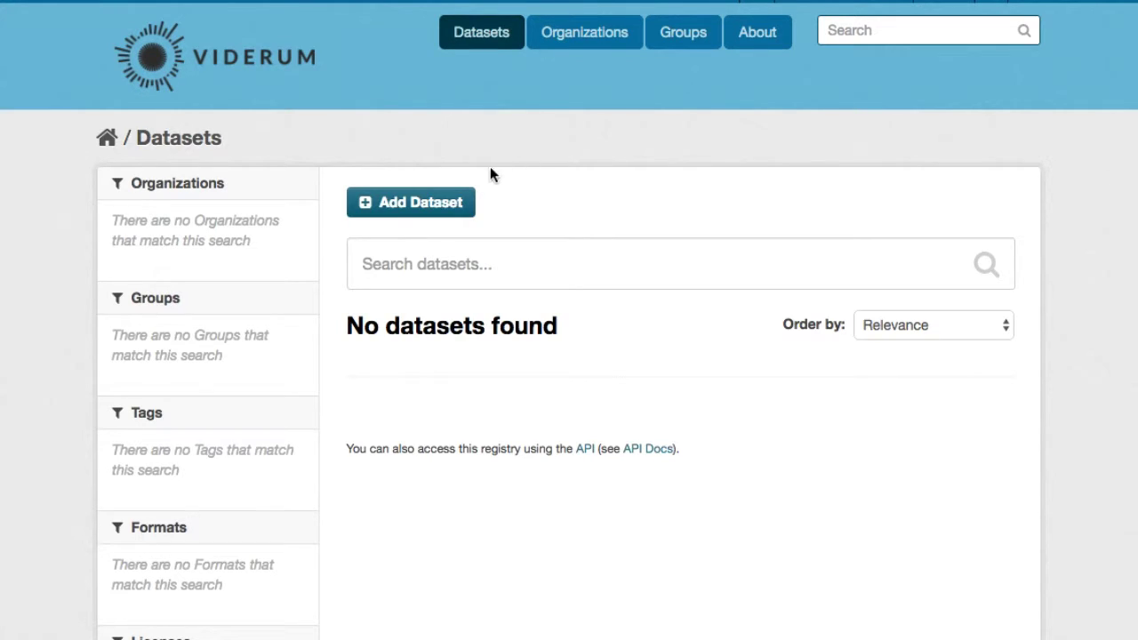
Start a new dataset titled 'Fire stations' with the prepared Glasgow fire-station description
{"action": "left_click", "coordinate": [442, 212]}
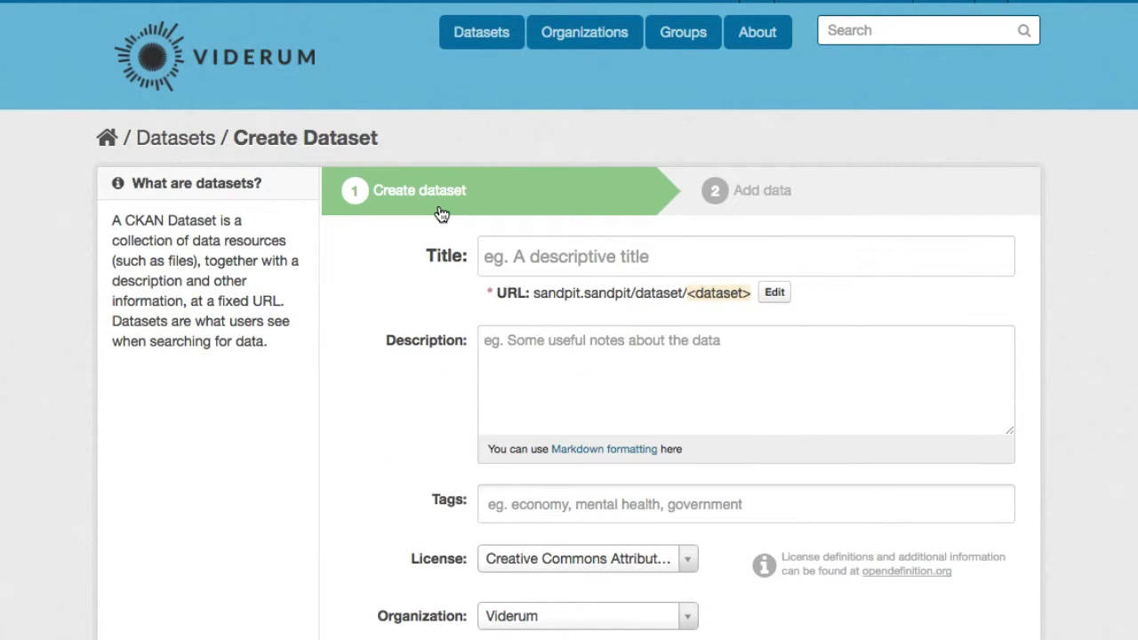
{"action": "left_click", "coordinate": [554, 267]}
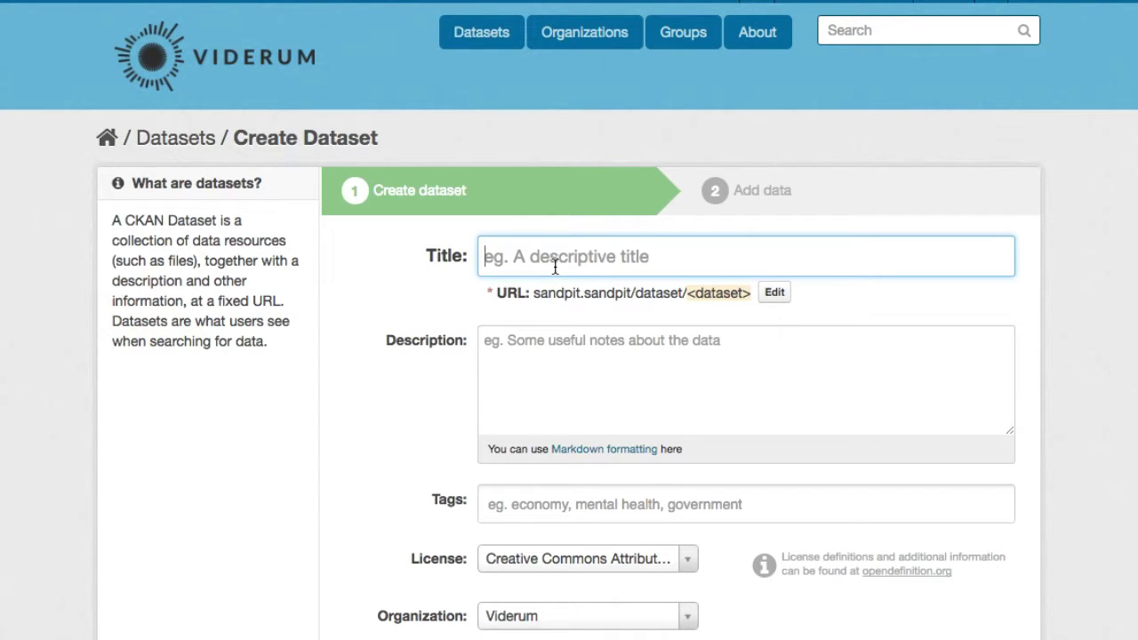
{"action": "type", "text": "Fire sta"}
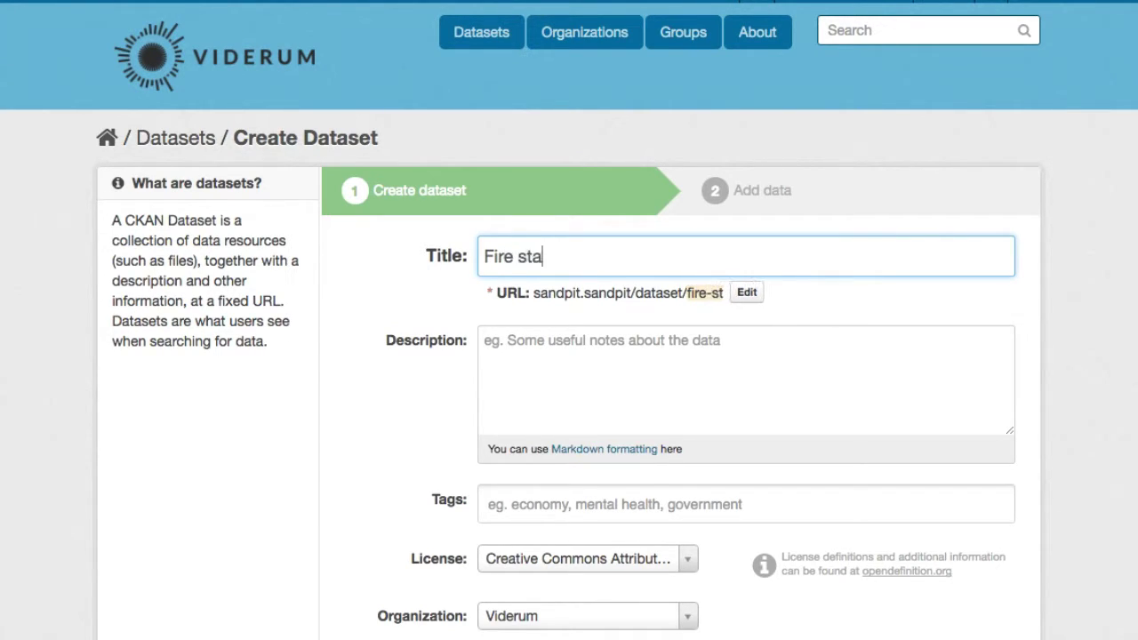
{"action": "type", "text": "tions"}
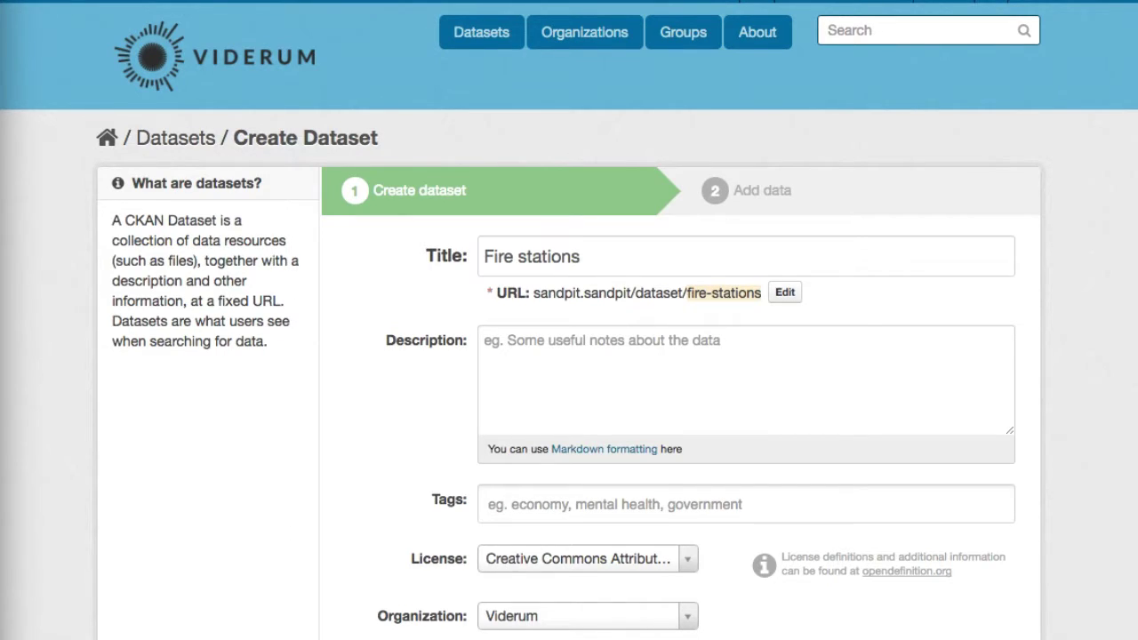
{"action": "left_click", "coordinate": [508, 335]}
{"action": "type", "text": "Data shows names and locations (address, postcode, Easting and Northing) of fire stations within Glasgow City Council."}
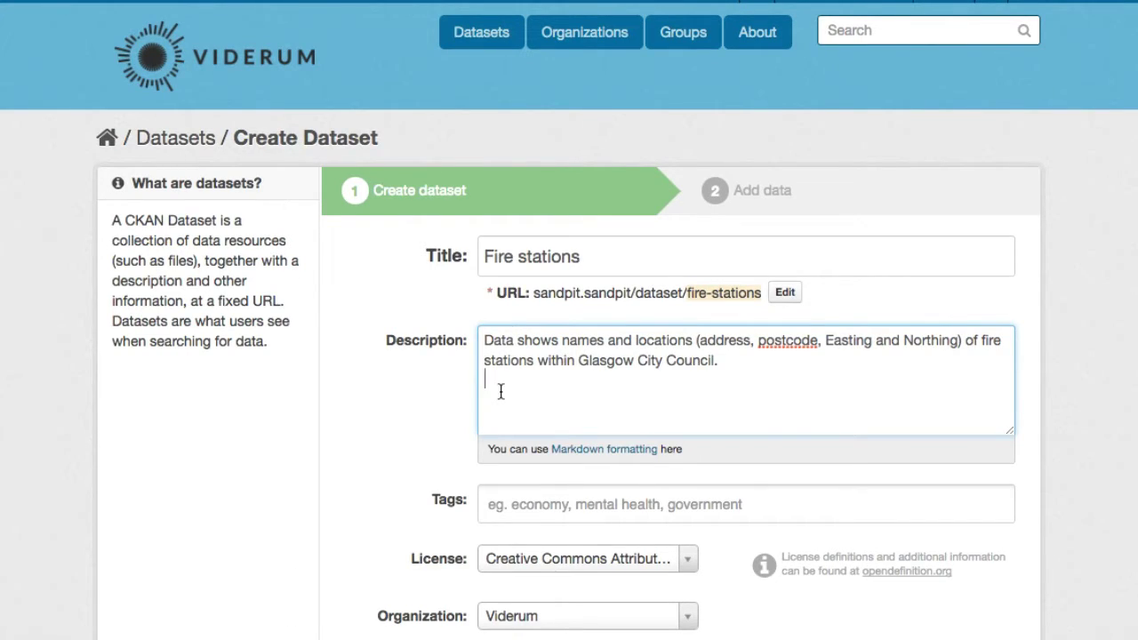
Tag the dataset with 'fire stations' and 'fire services'
{"action": "left_click", "coordinate": [565, 507]}
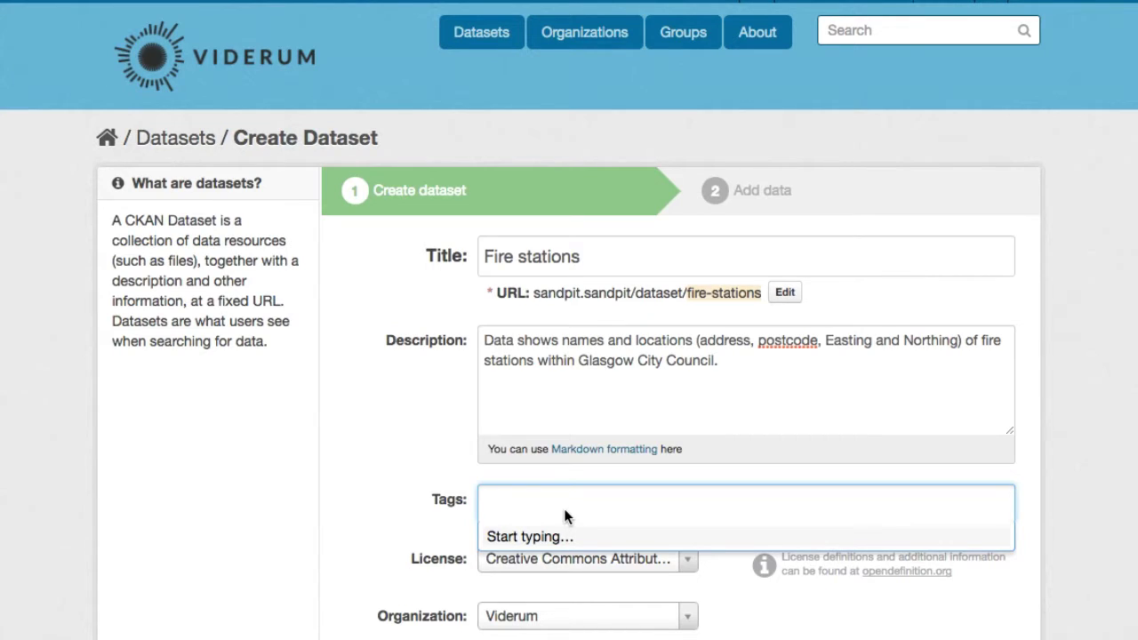
{"action": "type", "text": "fire stations"}
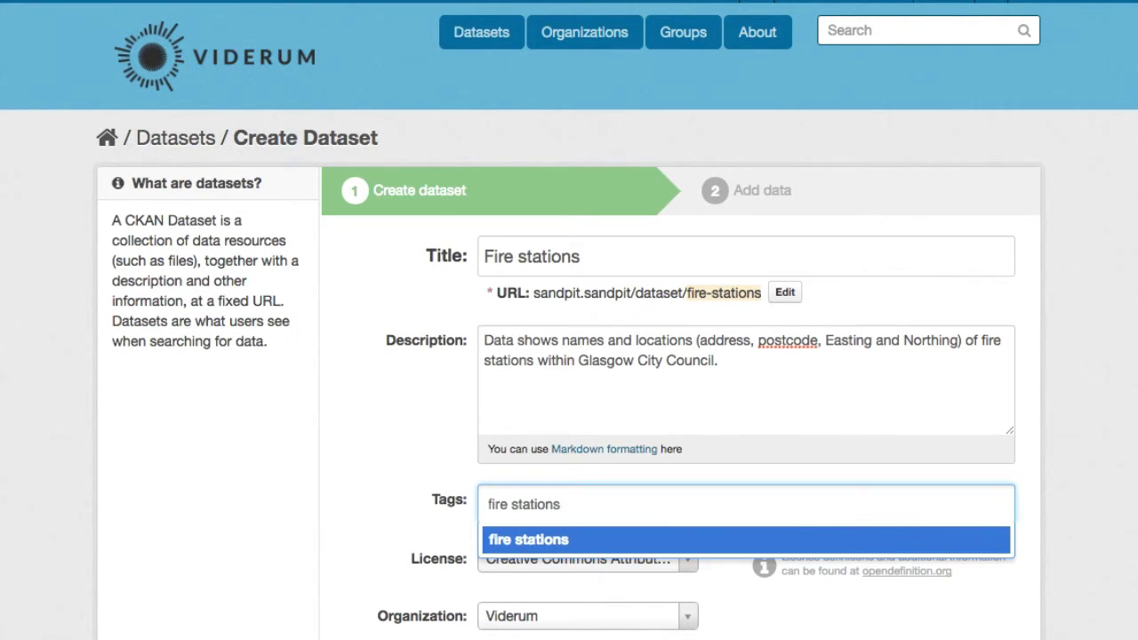
{"action": "key", "text": "Return"}
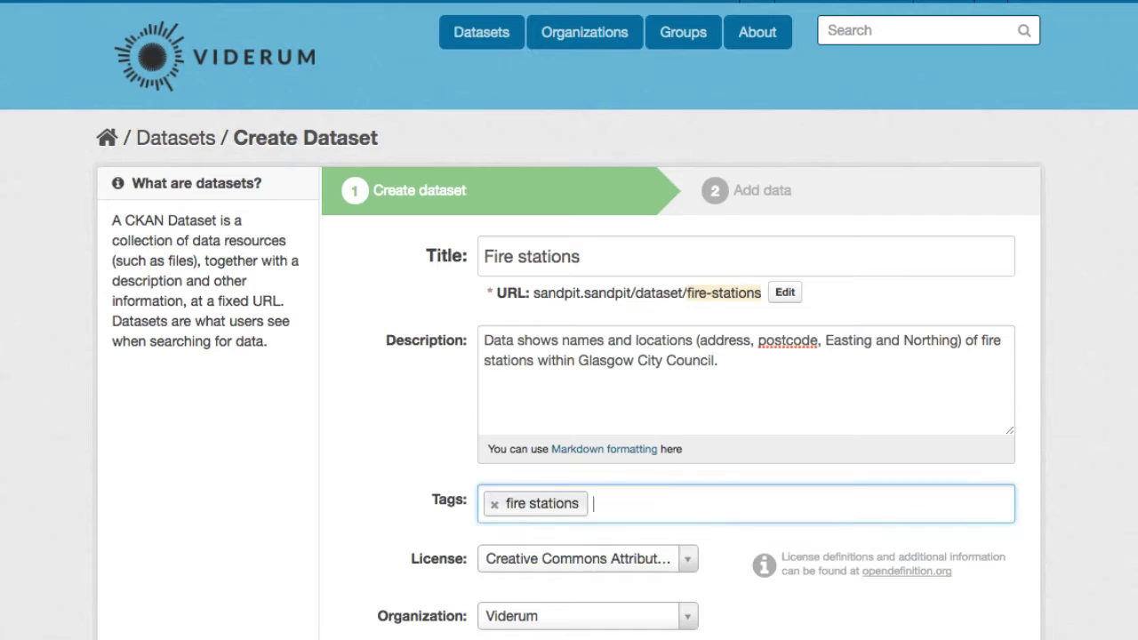
{"action": "type", "text": "fire"}
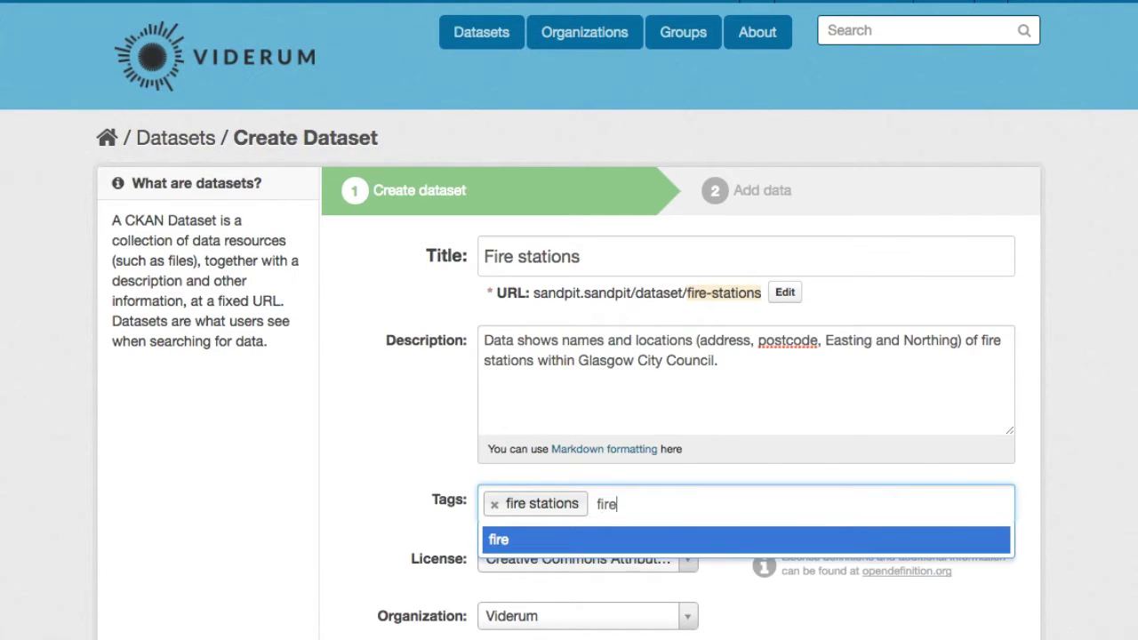
{"action": "type", "text": " services"}
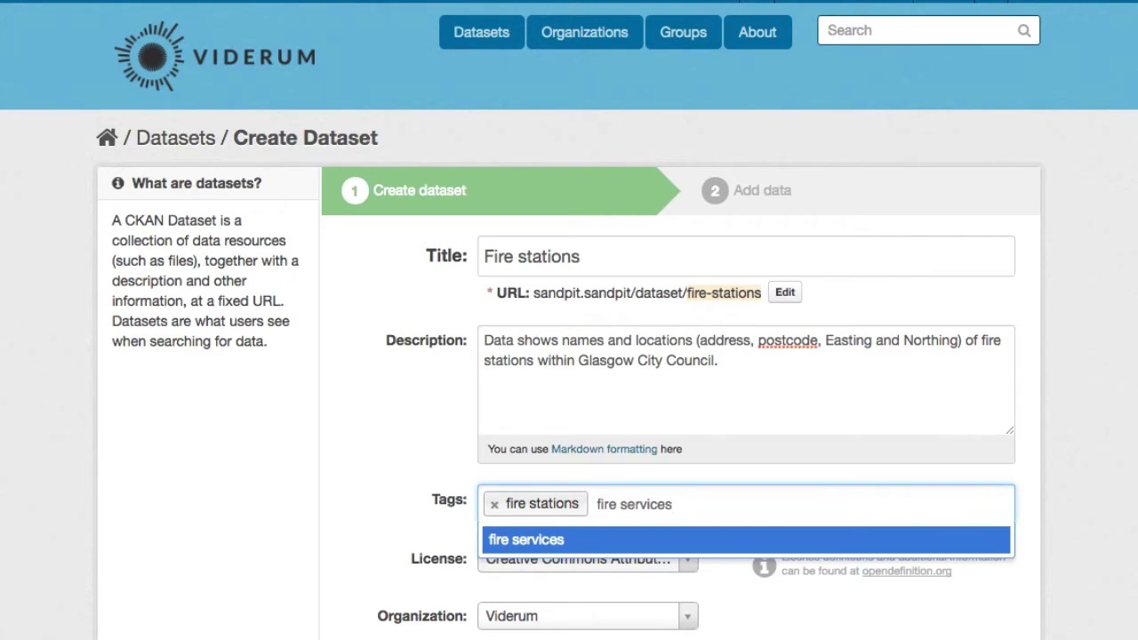
{"action": "key", "text": "Return"}
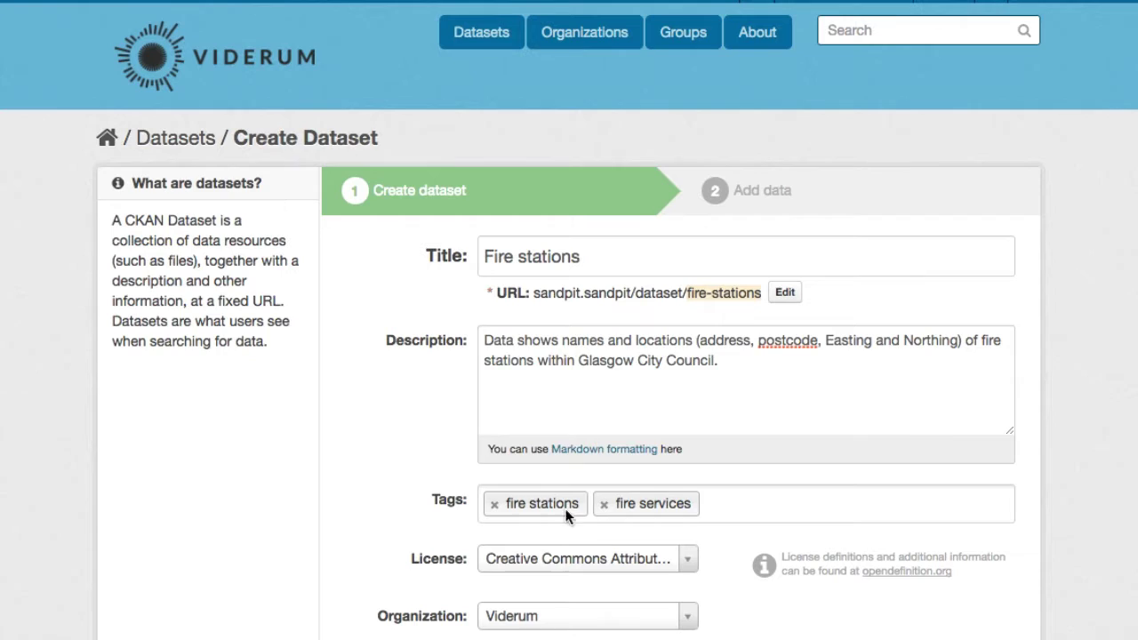
Set the dataset licence to UK Open Government Licence (OGL)
{"action": "scroll", "coordinate": [731, 376], "scroll_direction": "down", "scroll_amount": 3}
{"action": "scroll", "coordinate": [731, 376], "scroll_direction": "down", "scroll_amount": 2}
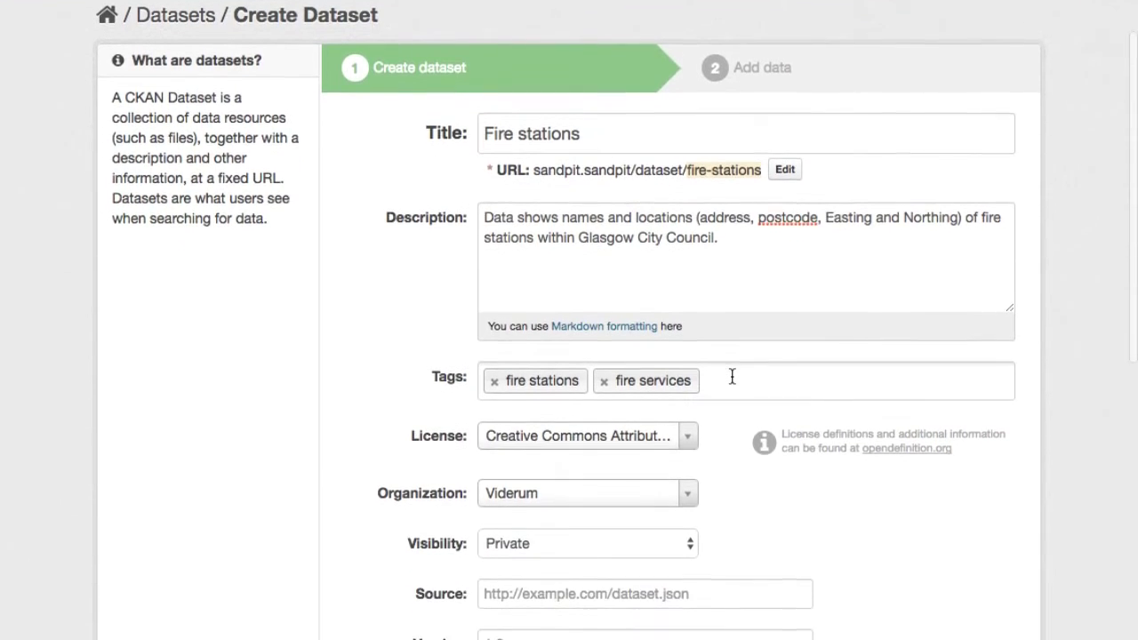
{"action": "left_click", "coordinate": [690, 437]}
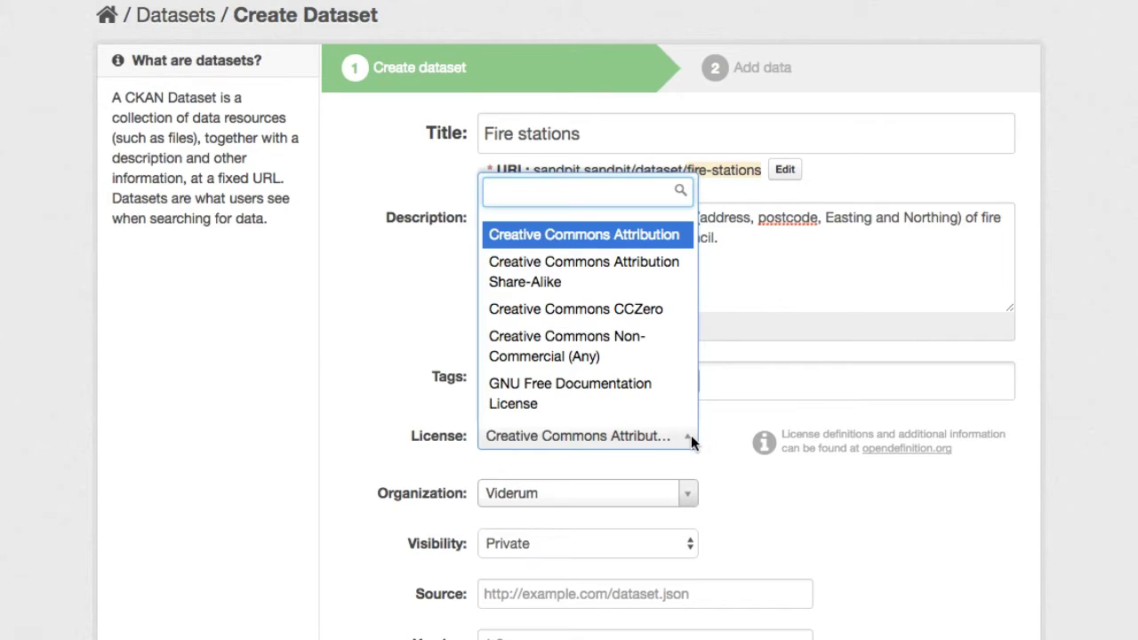
{"action": "type", "text": "uk"}
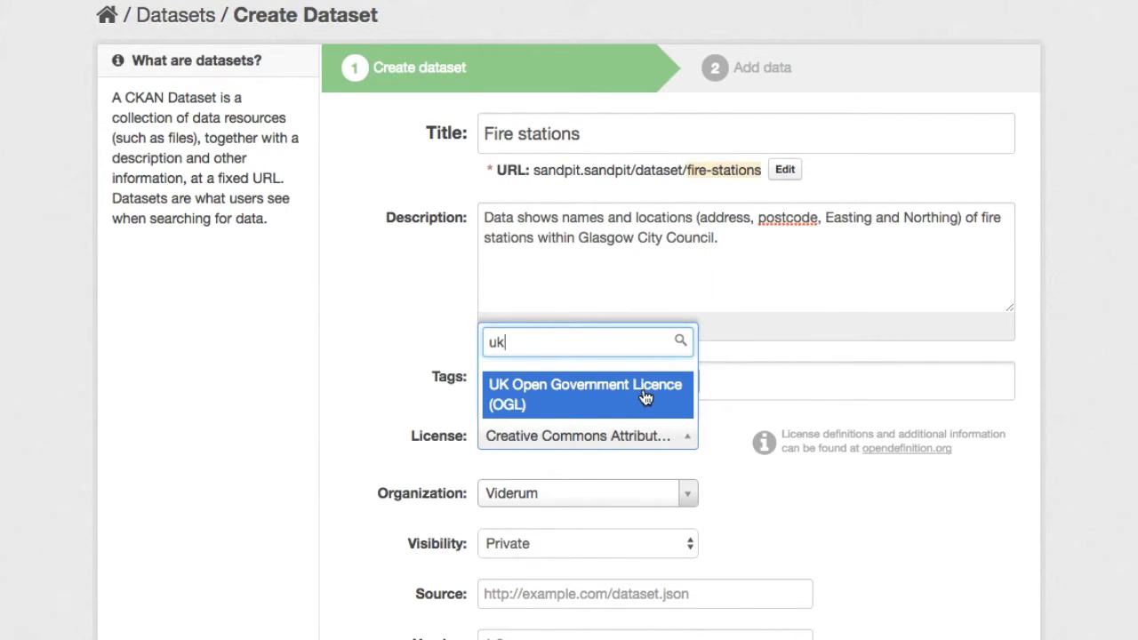
{"action": "left_click", "coordinate": [645, 396]}
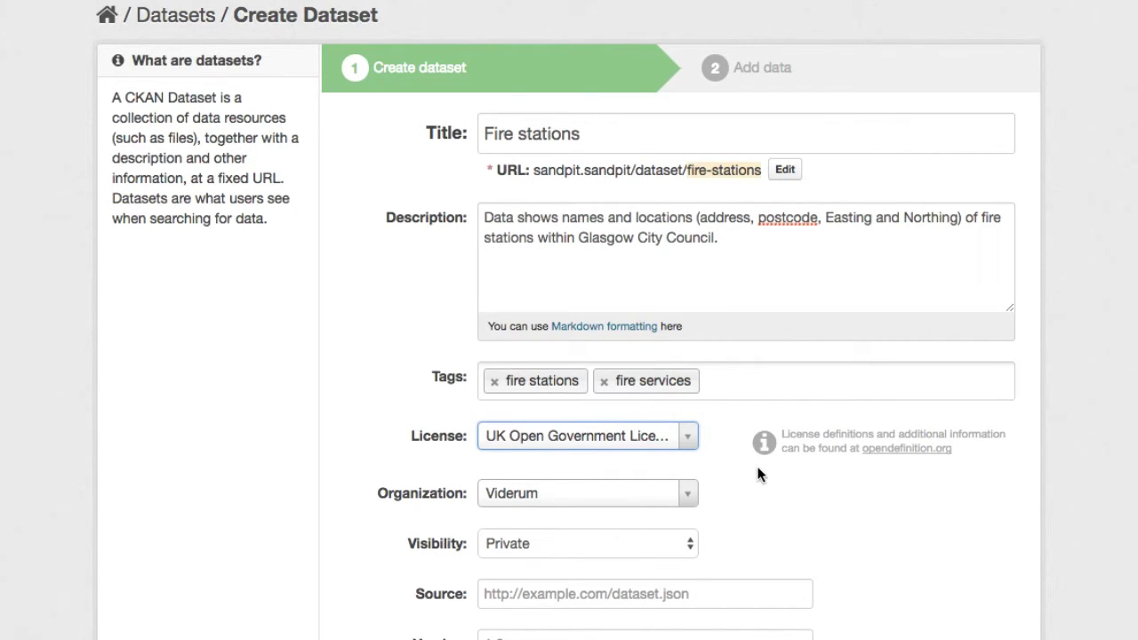
Keep Viderum as the organization and set visibility to Public
{"action": "scroll", "coordinate": [757, 474], "scroll_direction": "down", "scroll_amount": 3}
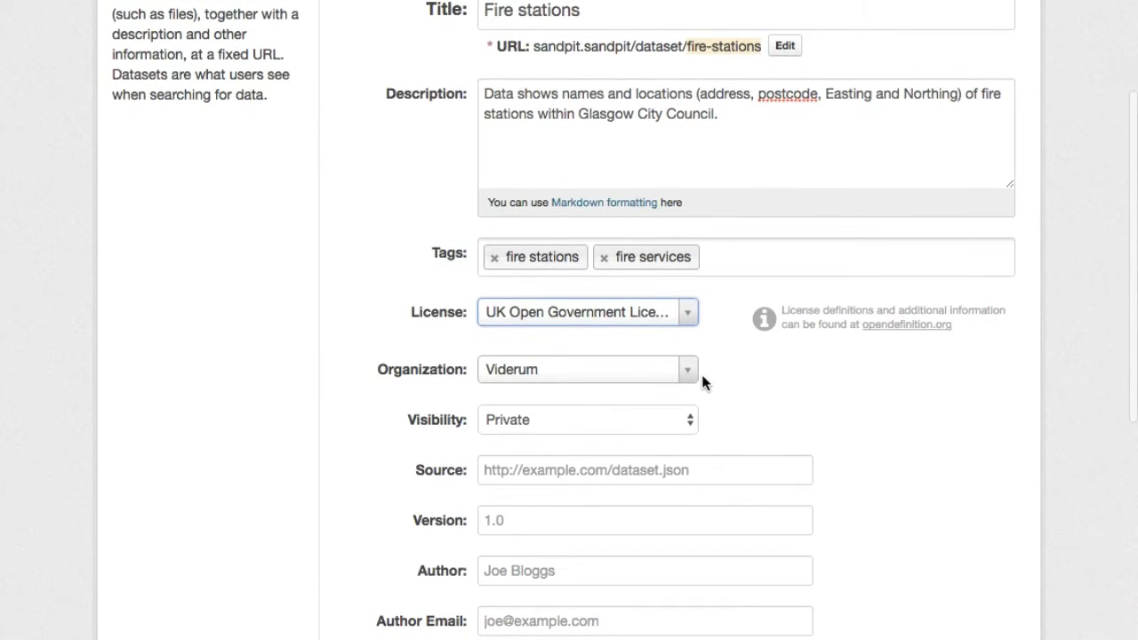
{"action": "left_click", "coordinate": [687, 371]}
{"action": "left_click", "coordinate": [689, 373]}
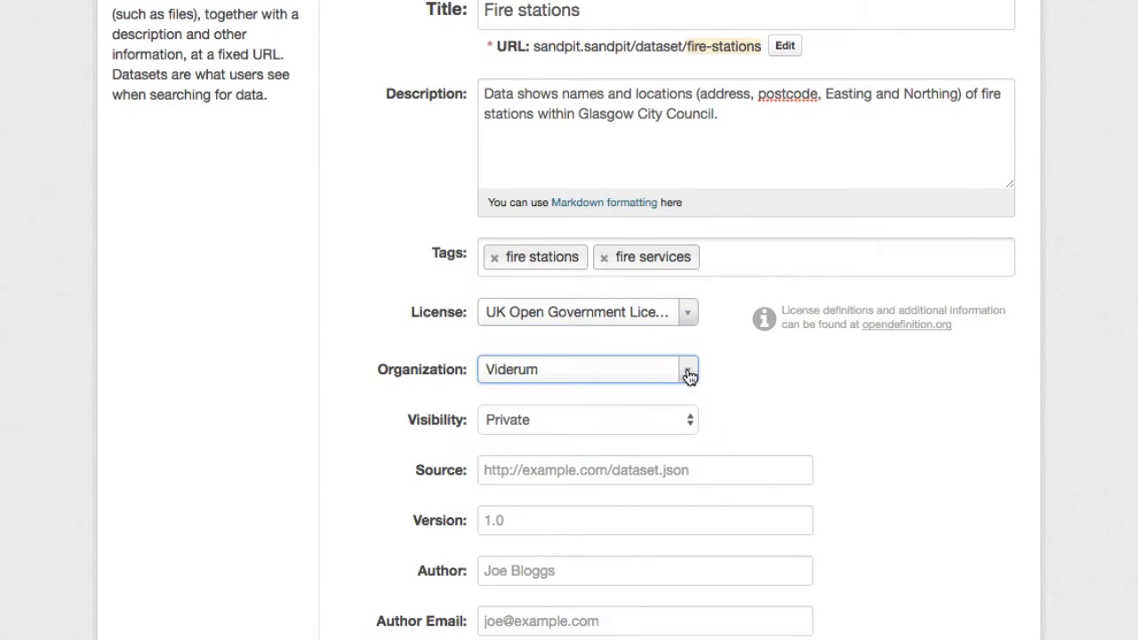
{"action": "left_click", "coordinate": [689, 423]}
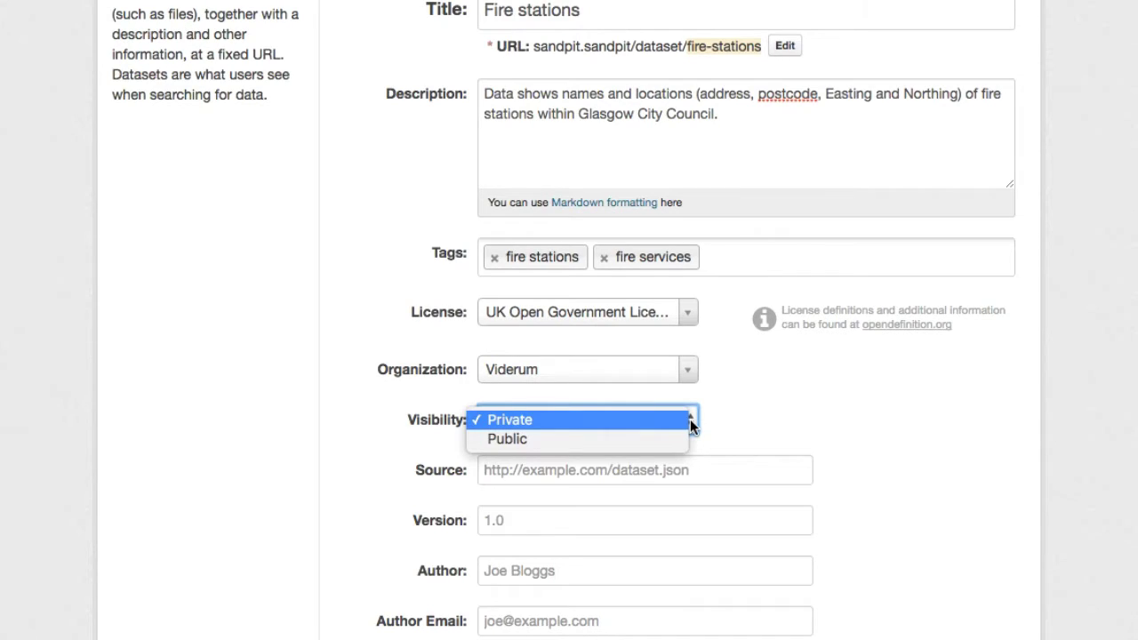
{"action": "left_click", "coordinate": [676, 438]}
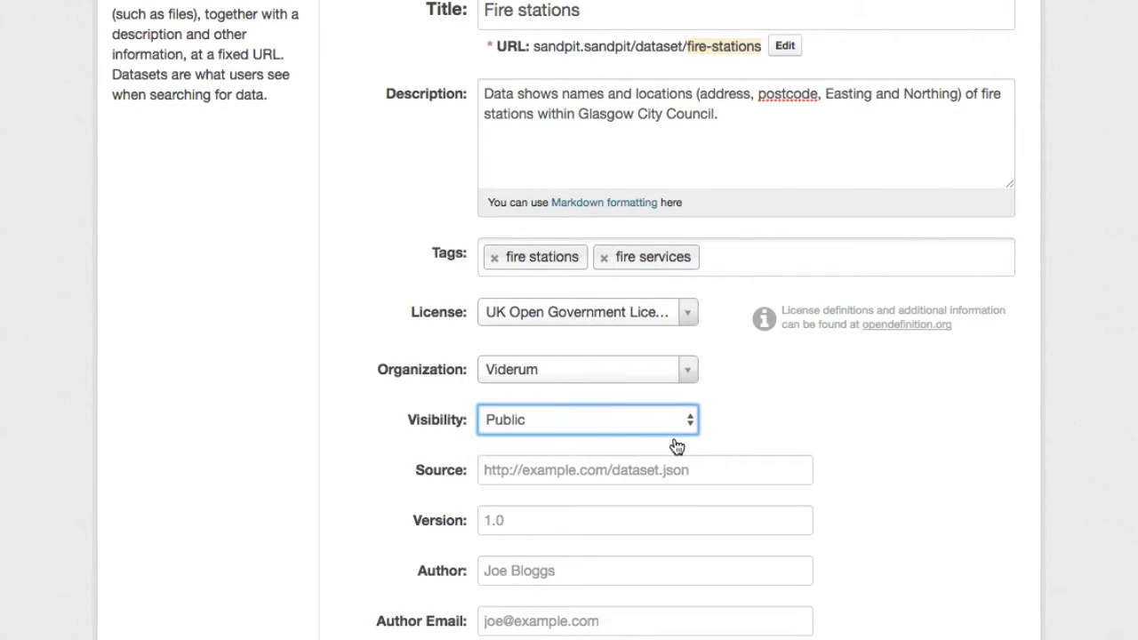
Enter the Glasgow fire-stations data URL as Source and continue to Add Data
{"action": "scroll", "coordinate": [935, 451], "scroll_direction": "down", "scroll_amount": 2}
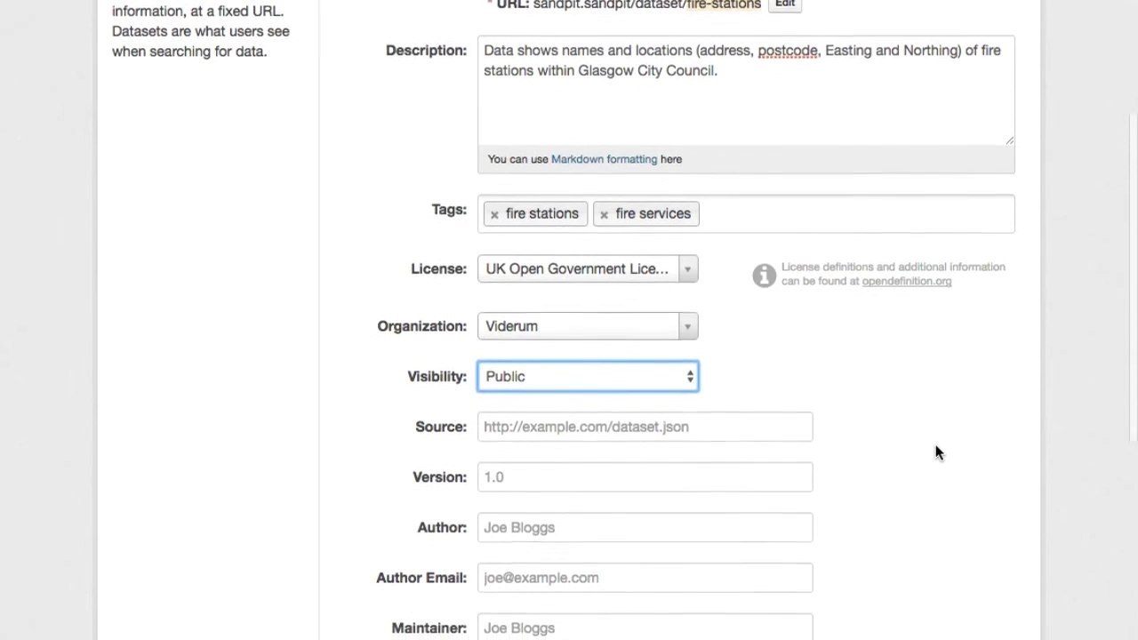
{"action": "scroll", "coordinate": [935, 452], "scroll_direction": "down", "scroll_amount": 2}
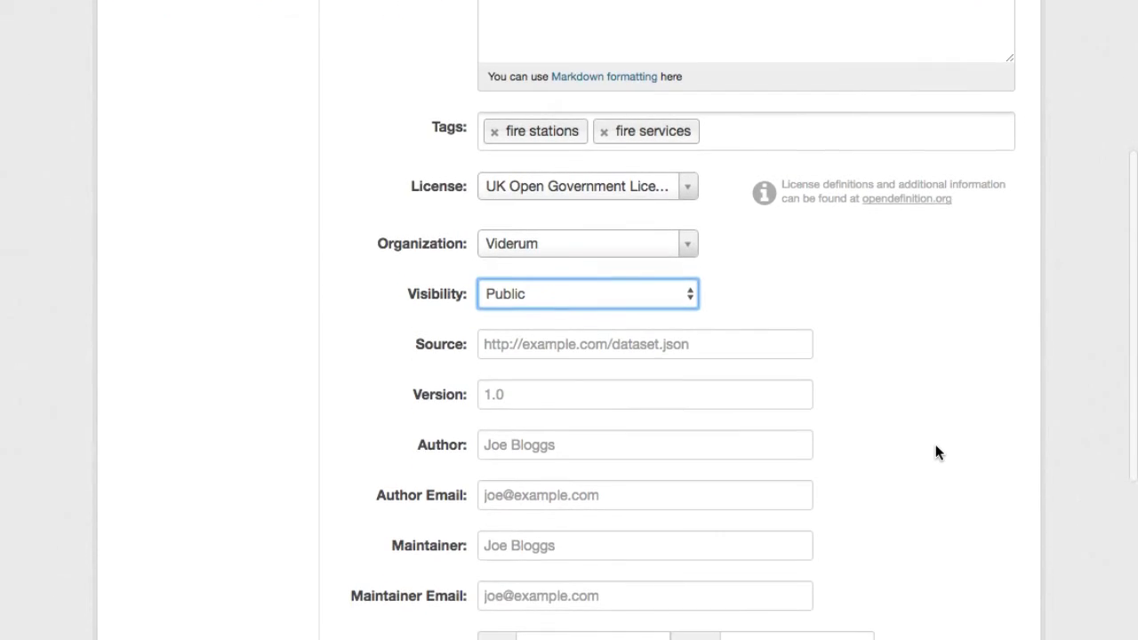
{"action": "scroll", "coordinate": [935, 452], "scroll_direction": "down", "scroll_amount": 1}
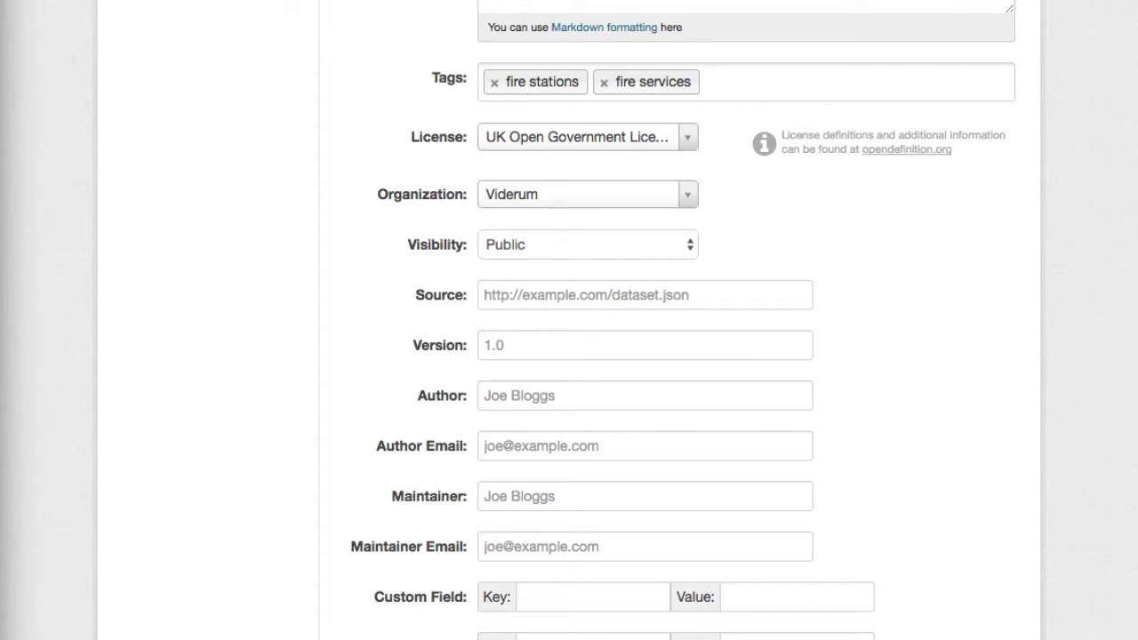
{"action": "left_click", "coordinate": [571, 295]}
{"action": "key", "text": "ctrl+v"}
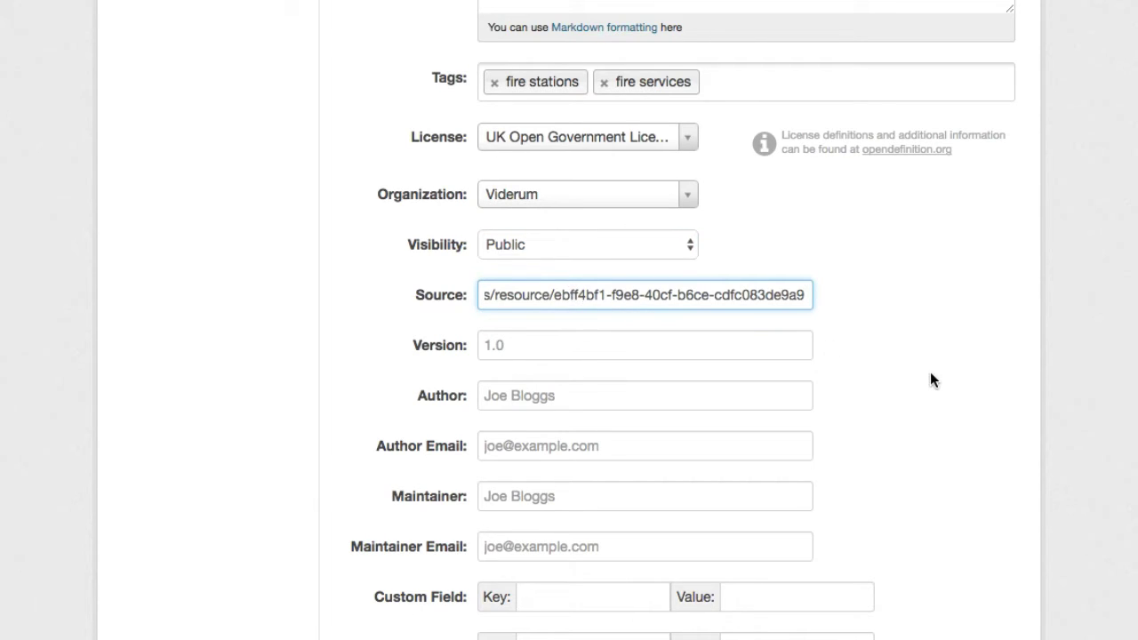
{"action": "scroll", "coordinate": [930, 372], "scroll_direction": "down", "scroll_amount": 3}
{"action": "scroll", "coordinate": [930, 373], "scroll_direction": "down", "scroll_amount": 2}
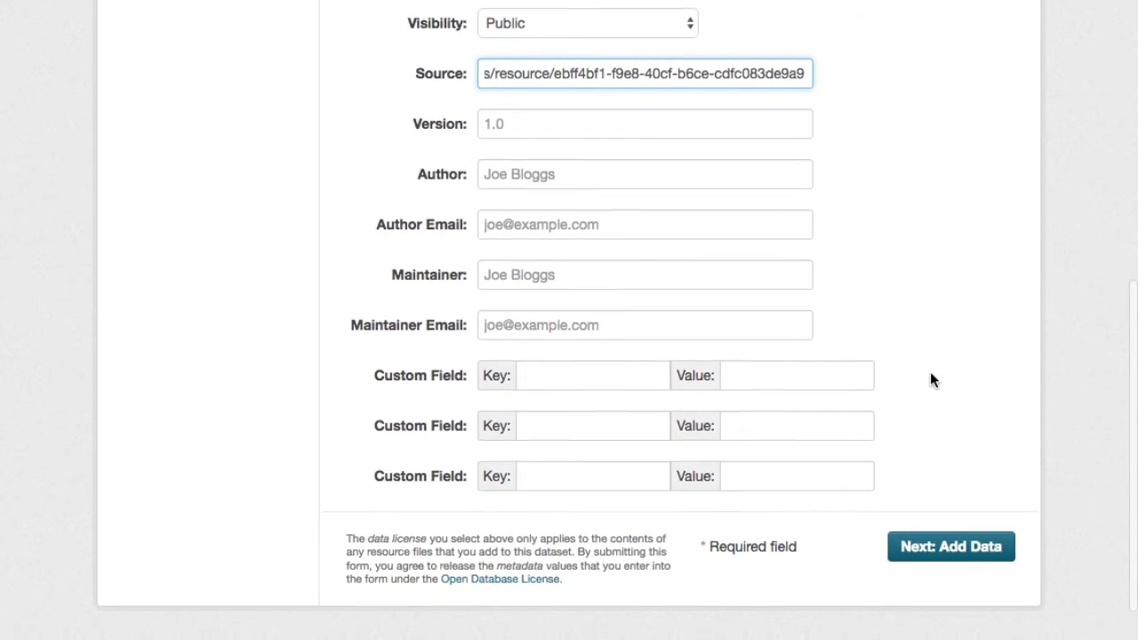
{"action": "scroll", "coordinate": [930, 373], "scroll_direction": "down", "scroll_amount": 1}
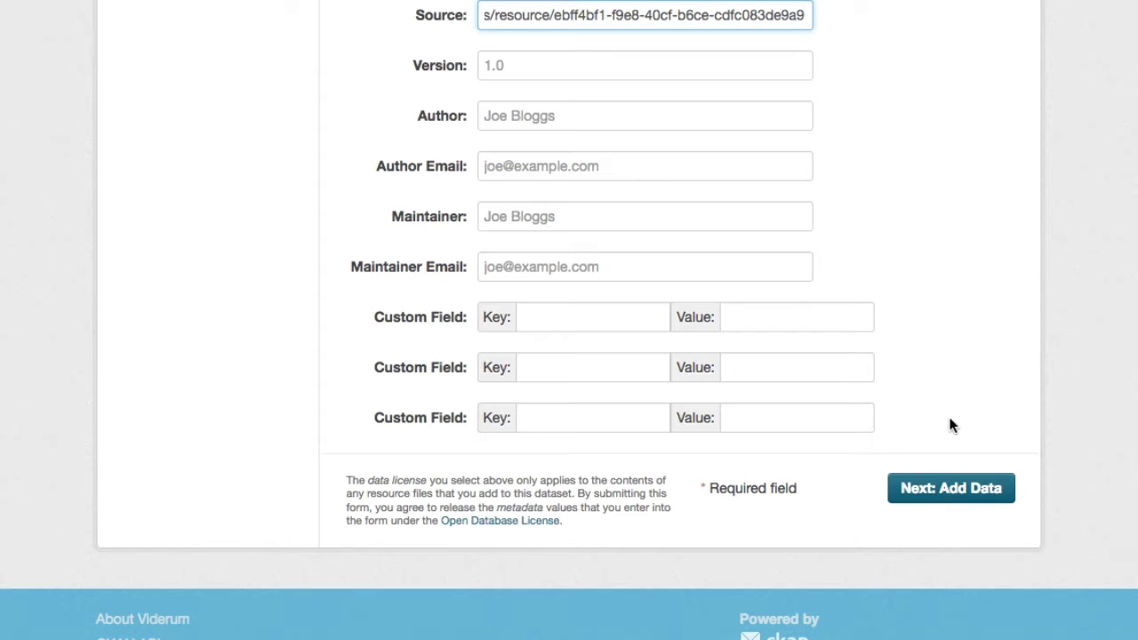
{"action": "left_click", "coordinate": [990, 484]}
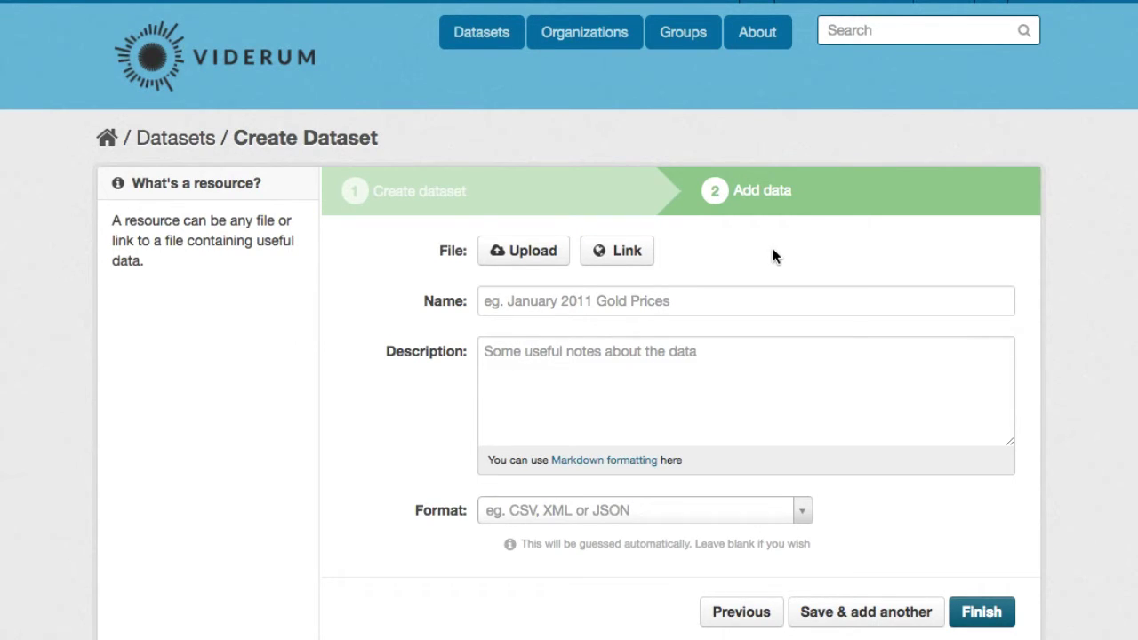
Upload firestations-glasgow.csv from the Downloads folder as the resource file
{"action": "left_click", "coordinate": [540, 254]}
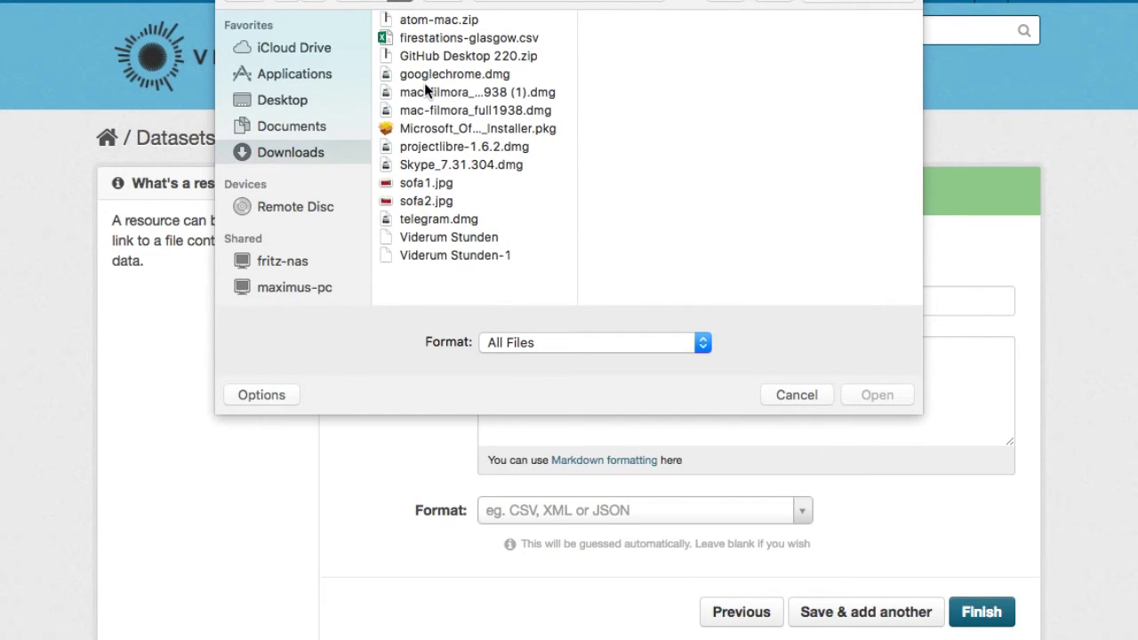
{"action": "left_click", "coordinate": [505, 40]}
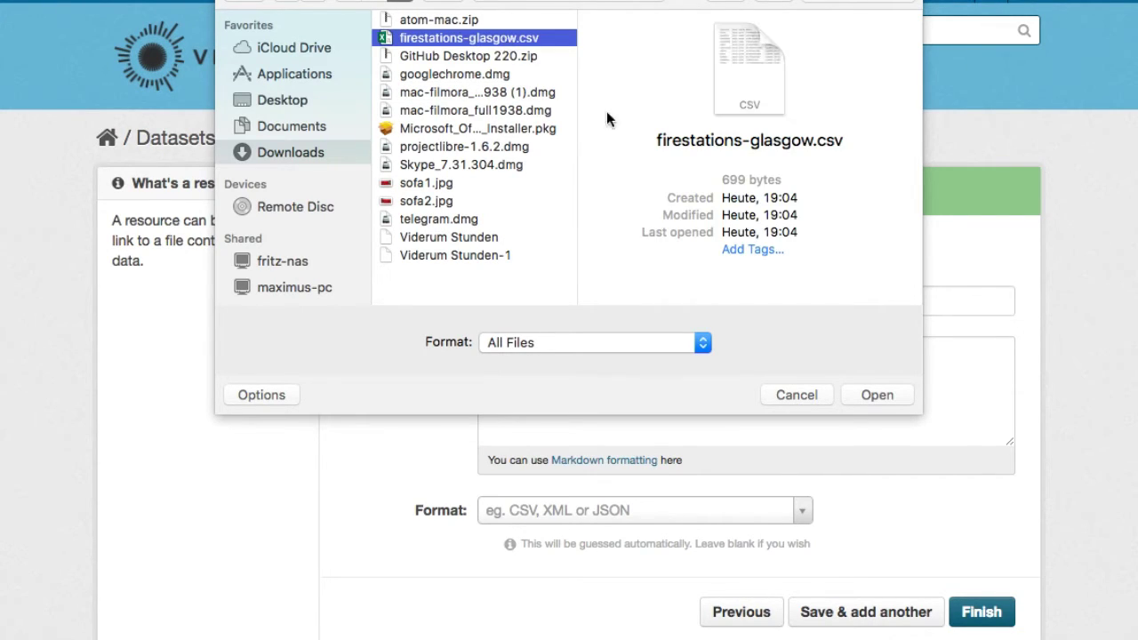
{"action": "left_click", "coordinate": [867, 393]}
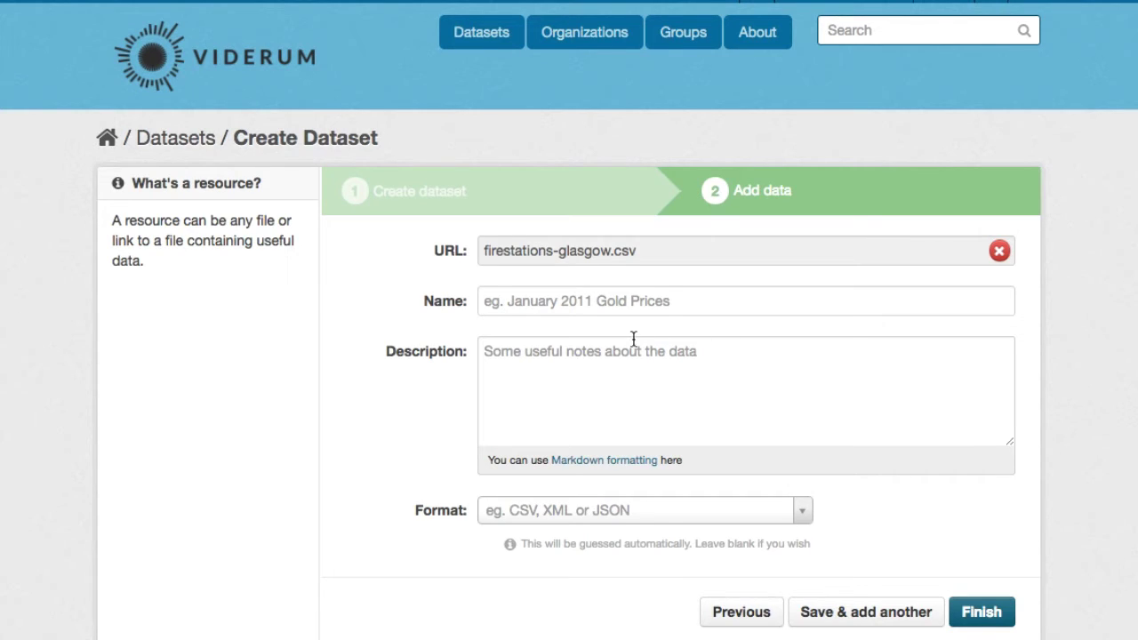
Name the resource 'Location of fire stations within Glasgow City Council.' and finish the dataset
{"action": "left_click", "coordinate": [574, 301]}
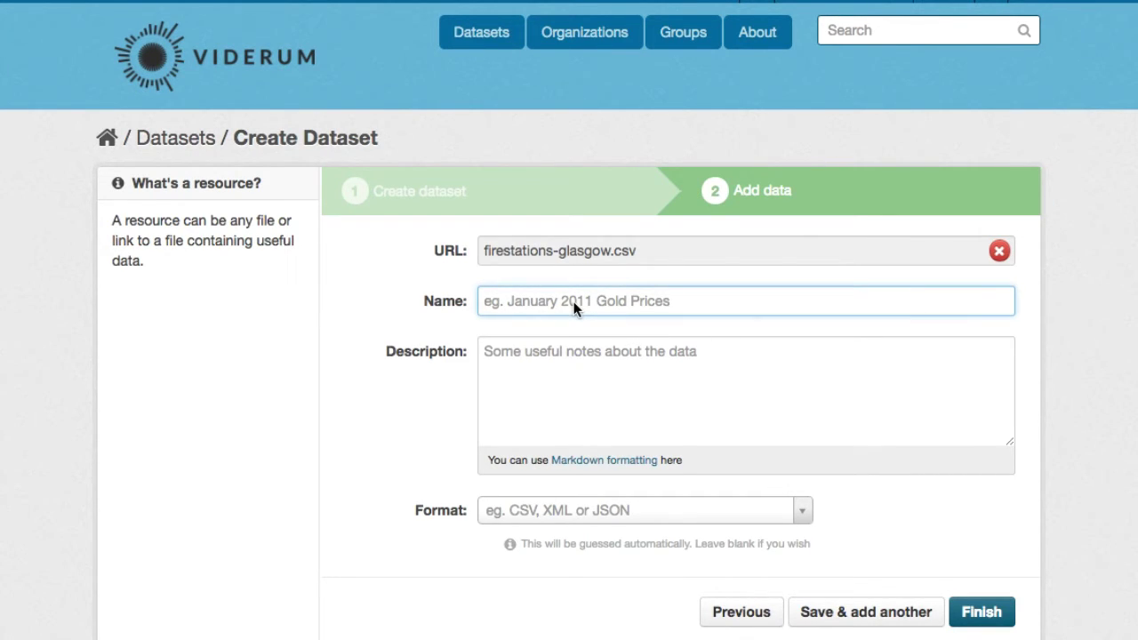
{"action": "type", "text": "Location of fire stations within Glasgow City Council."}
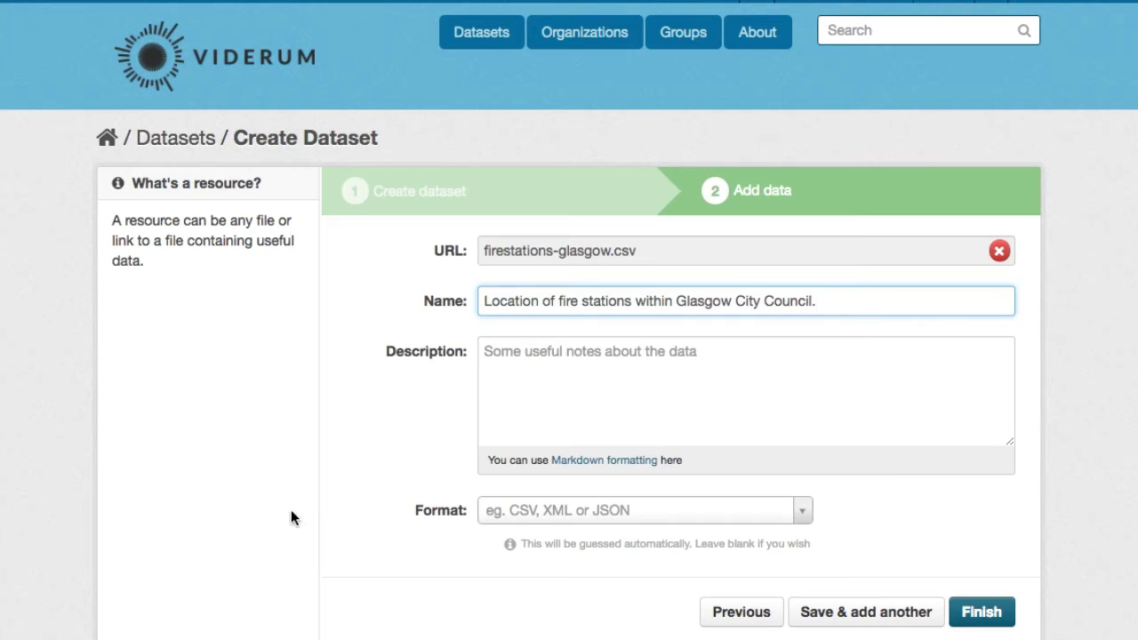
{"action": "left_click", "coordinate": [625, 396]}
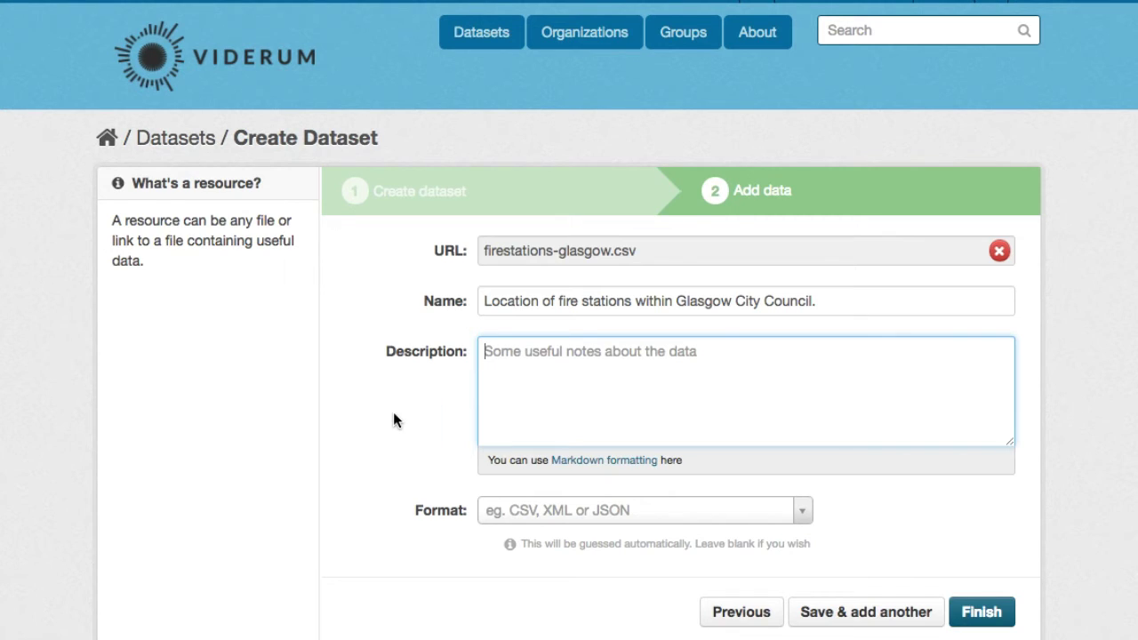
{"action": "scroll", "coordinate": [396, 420], "scroll_direction": "down", "scroll_amount": 2}
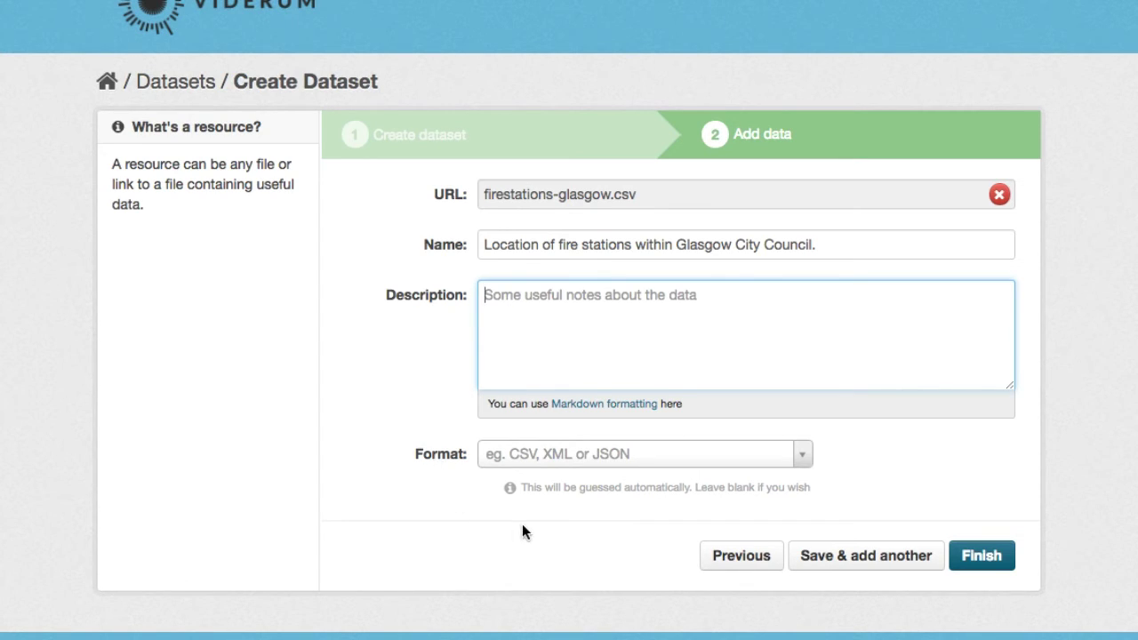
{"action": "left_click", "coordinate": [990, 566]}
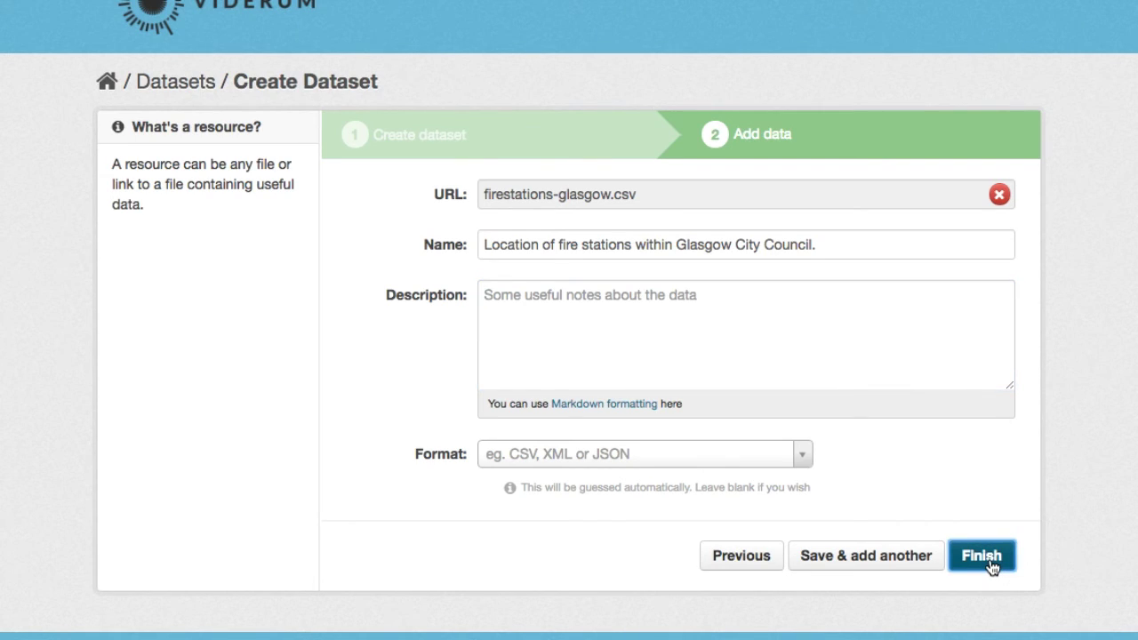